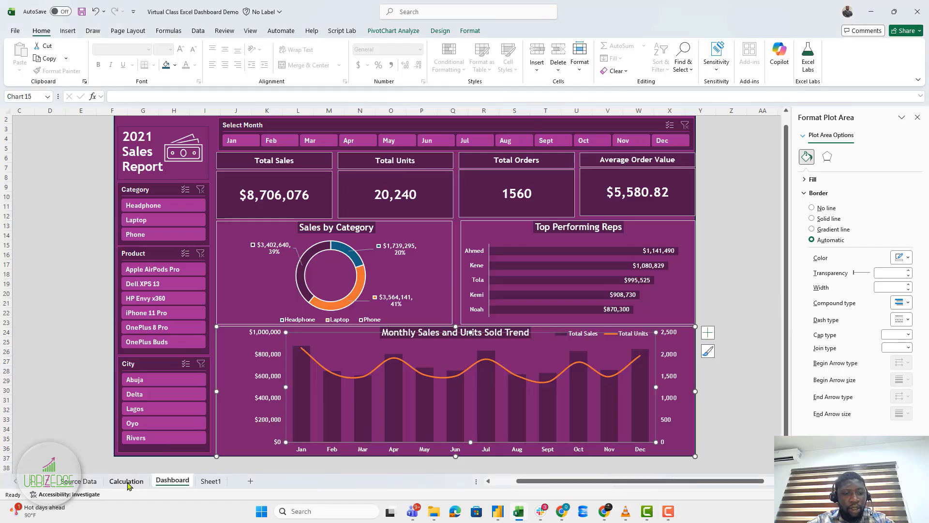
Go to the Calculation sheet with the monthly Total Sales and Total Units pivot table.
click(127, 481)
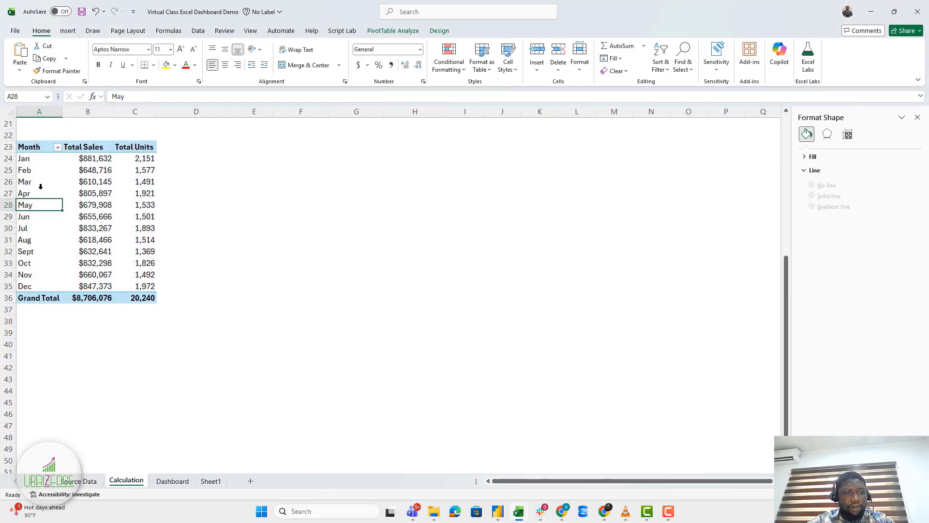
Select May's Total Sales value in cell B28 and show the Insert ribbon.
click(84, 202)
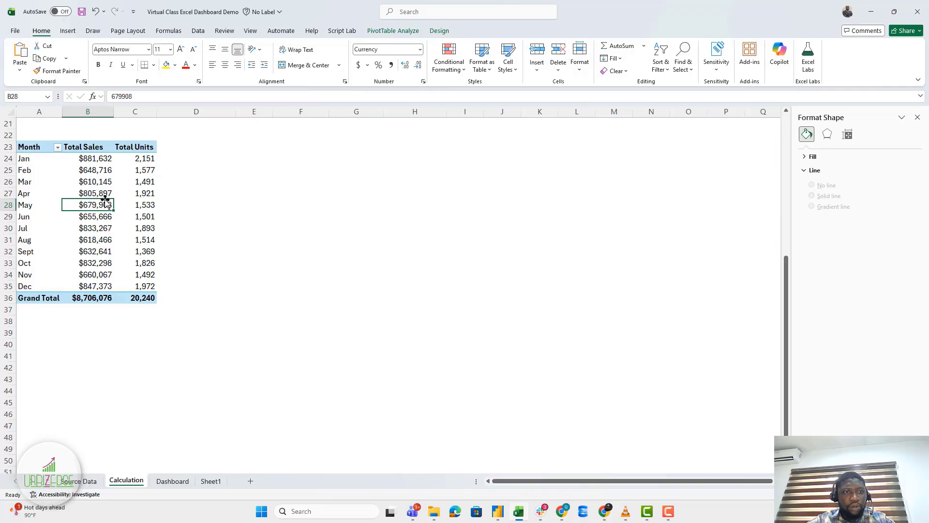
click(68, 32)
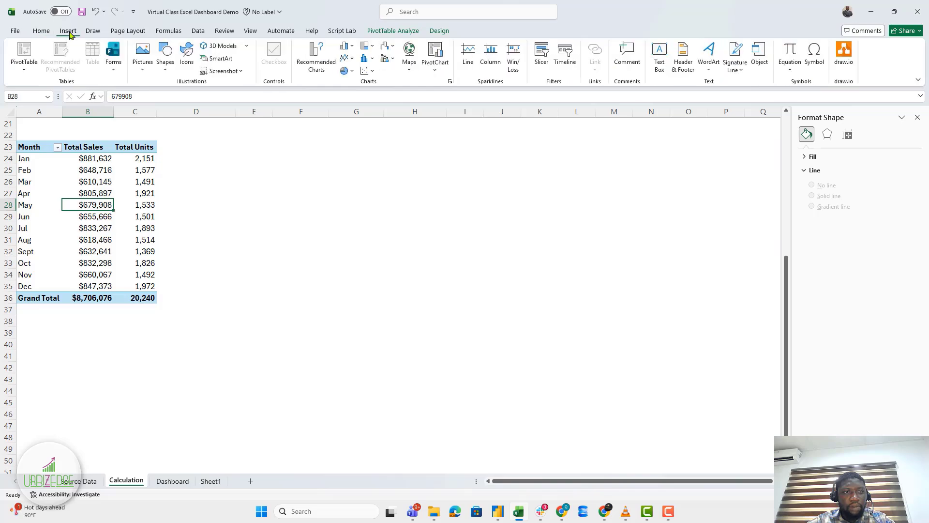
Insert a combo PivotChart with Total Sales columns and Total Units as a secondary-axis line.
click(318, 54)
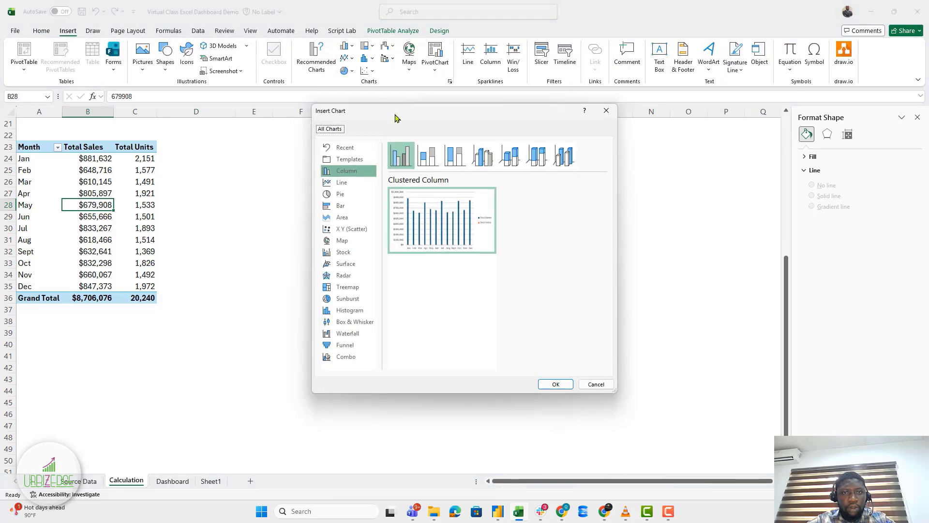
drag(396, 118, 274, 119)
mouse_move(310, 215)
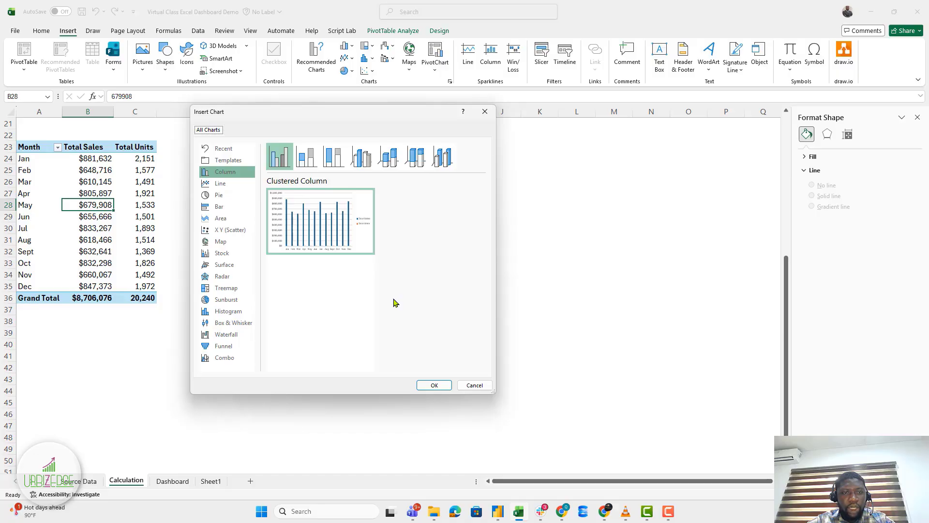
click(223, 360)
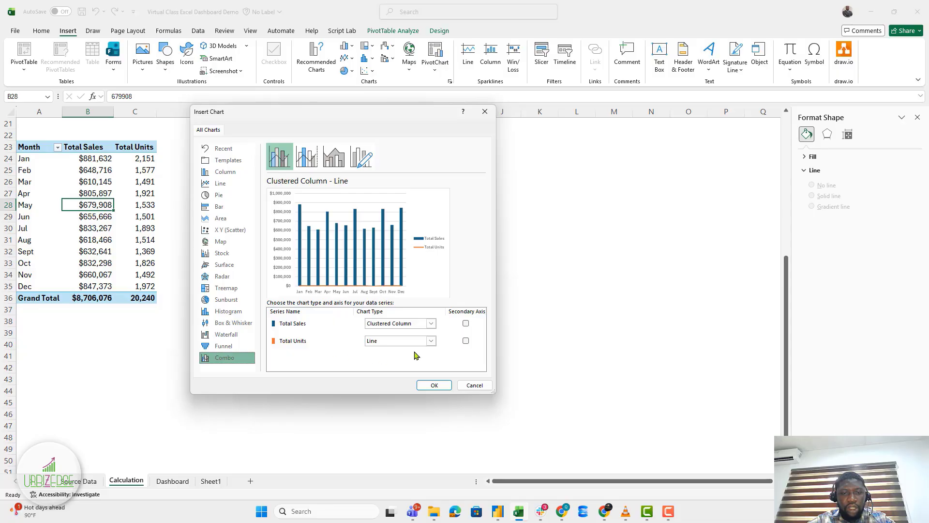
click(466, 342)
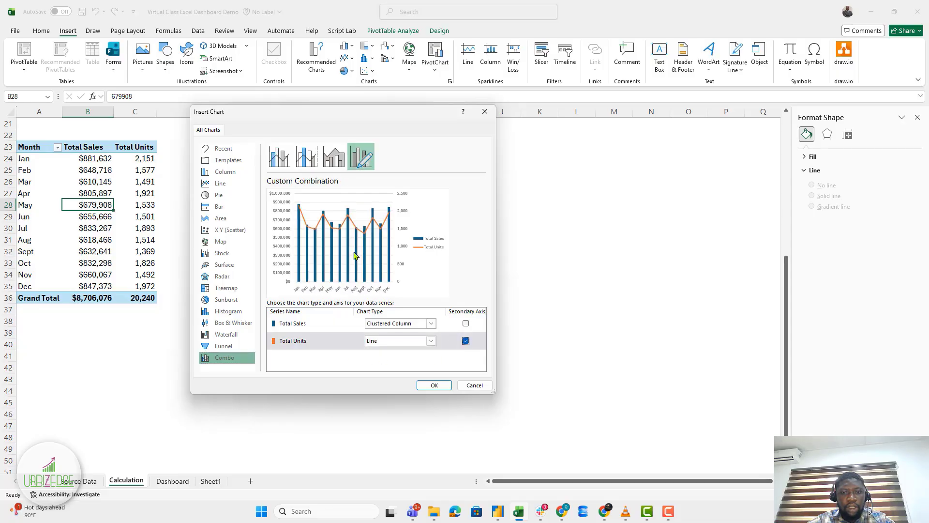
click(433, 386)
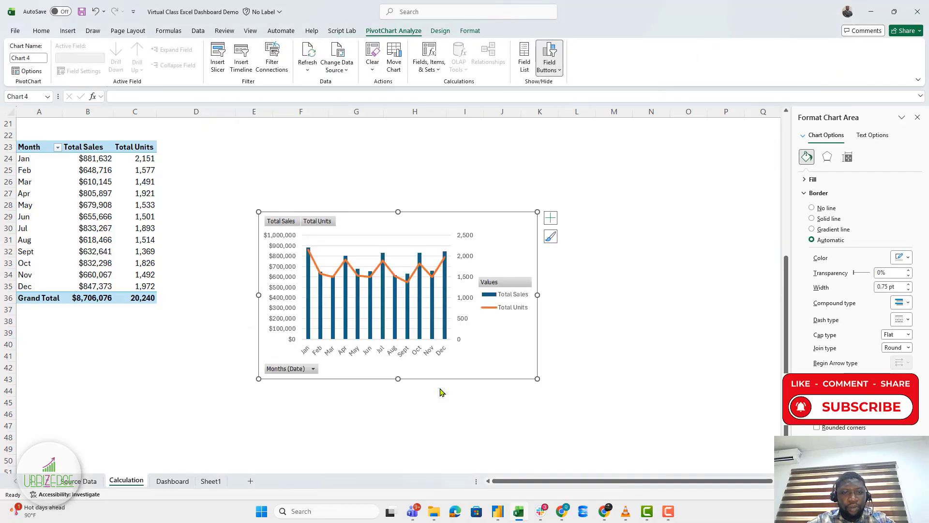
Drag the combo chart up and left so it sits beside the pivot table.
drag(363, 221, 271, 149)
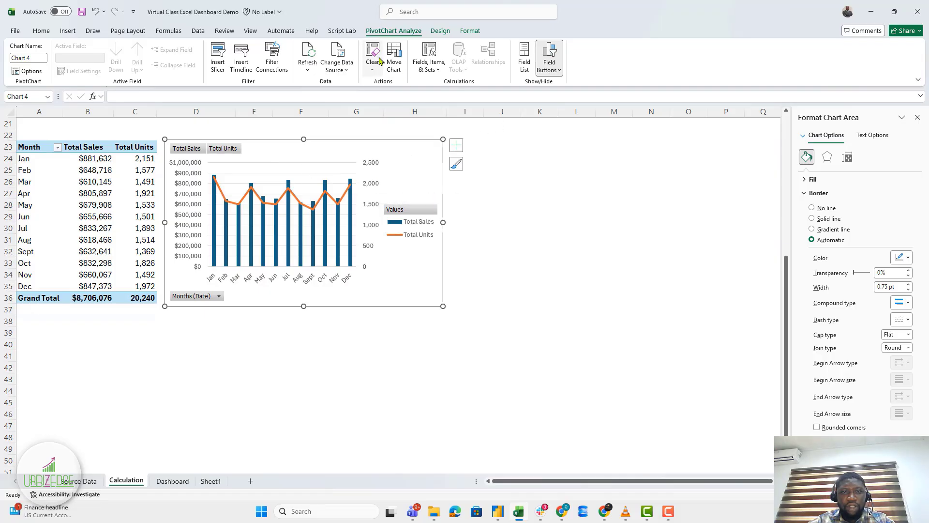
Hide the chart's field buttons and delete its gridlines.
click(550, 53)
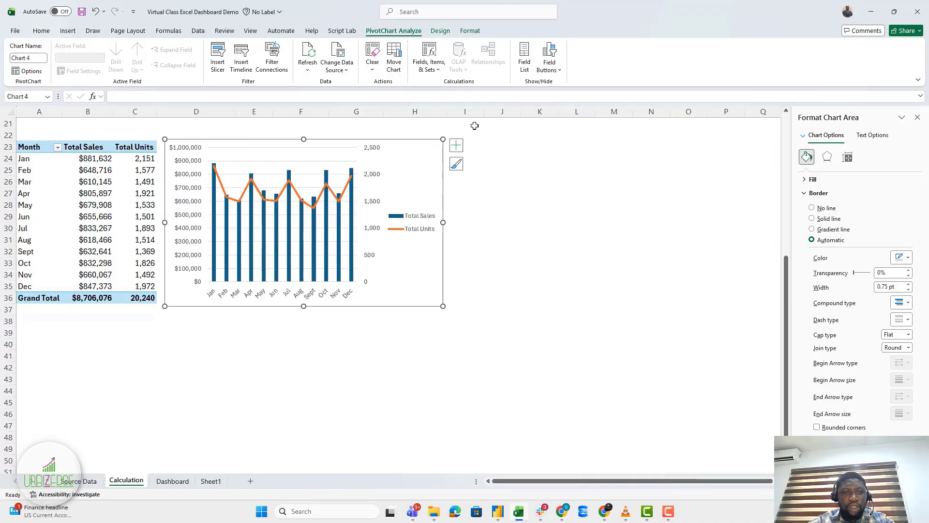
click(253, 166)
key(Delete)
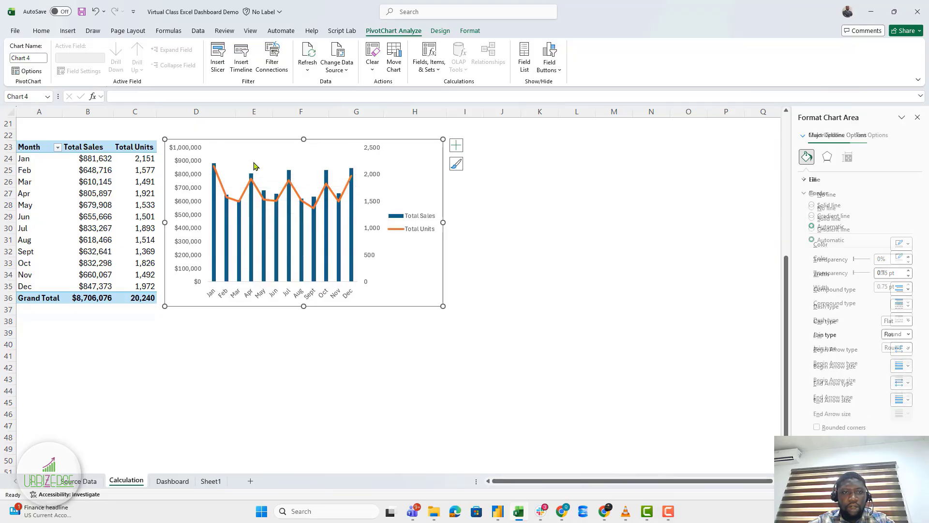
Move the legend to the top centre and widen the plot area to the right.
click(419, 231)
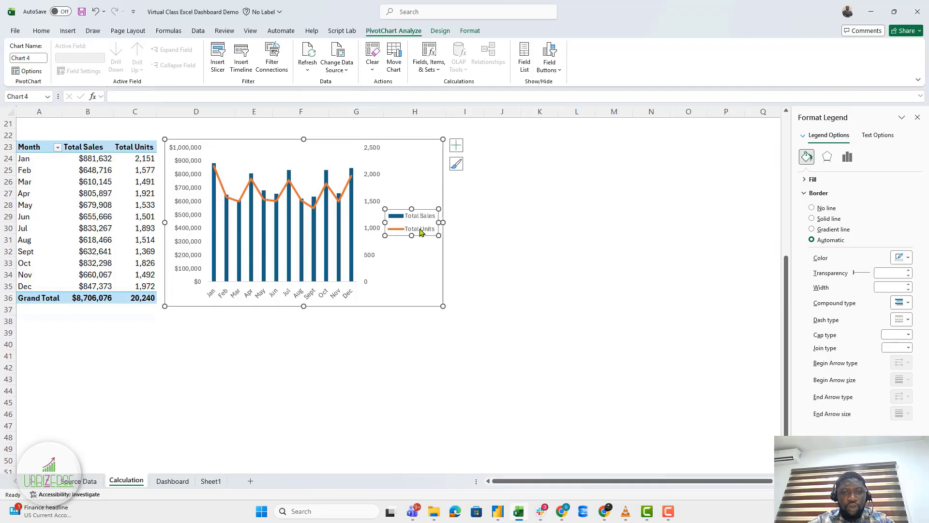
drag(414, 234, 327, 165)
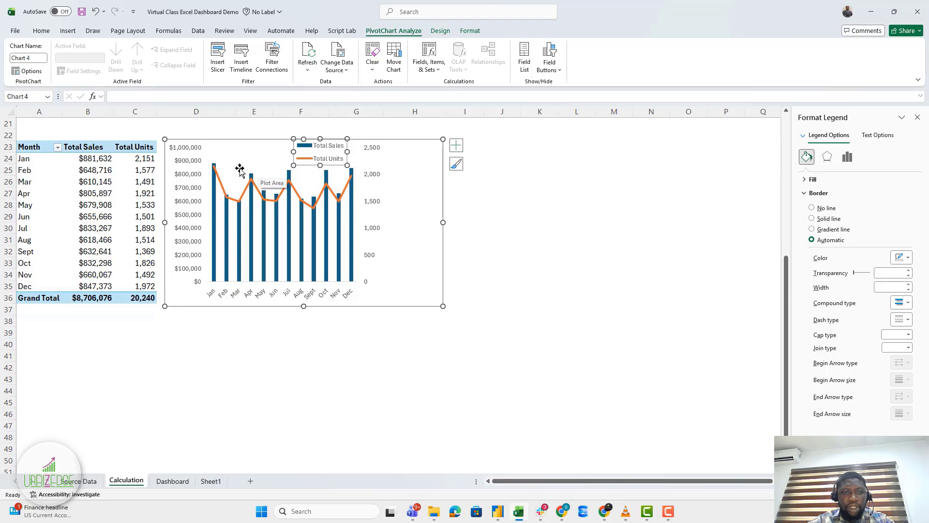
click(334, 202)
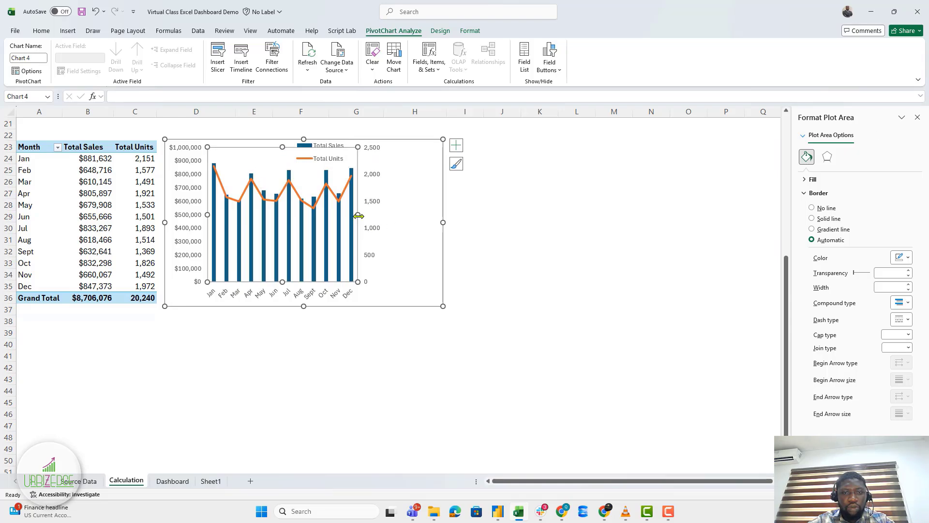
drag(357, 215, 422, 222)
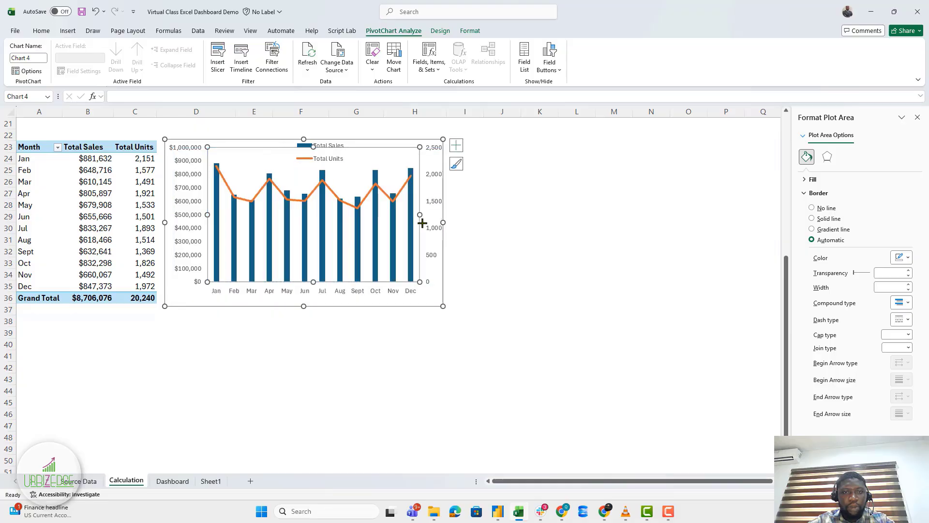
Widen the legend so Total Sales and Total Units sit in one row, nudged slightly right.
click(338, 148)
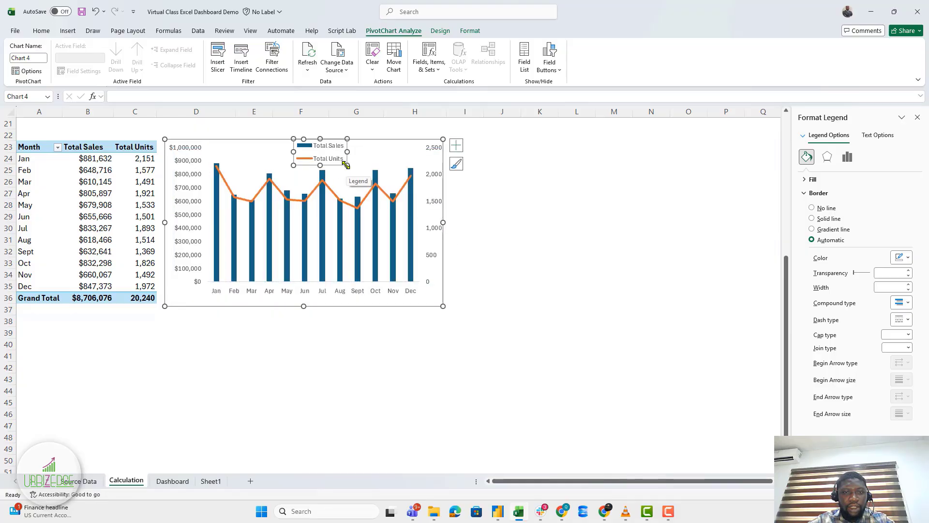
drag(354, 160, 405, 150)
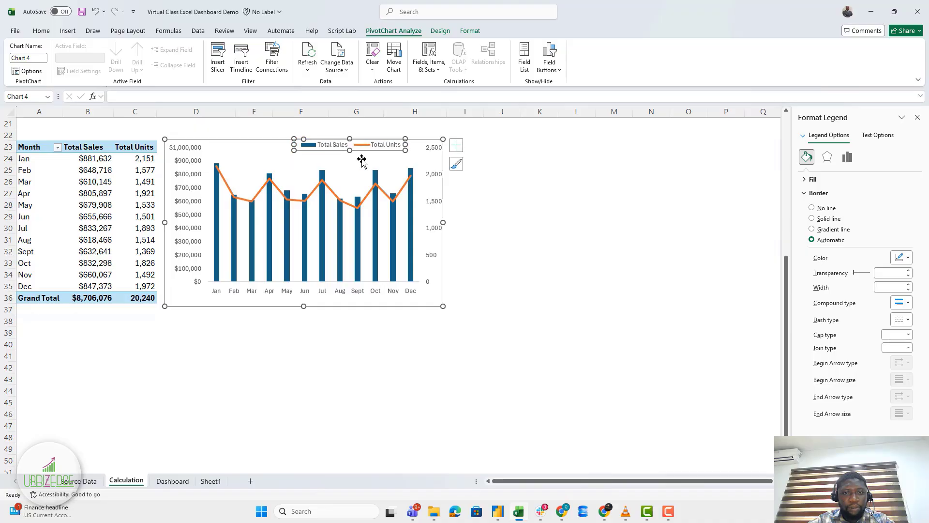
click(327, 152)
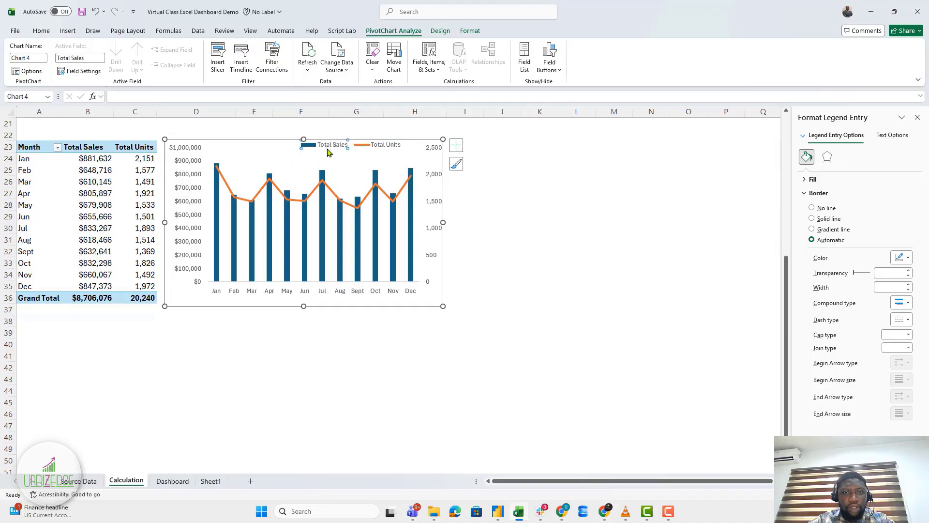
click(364, 146)
click(422, 171)
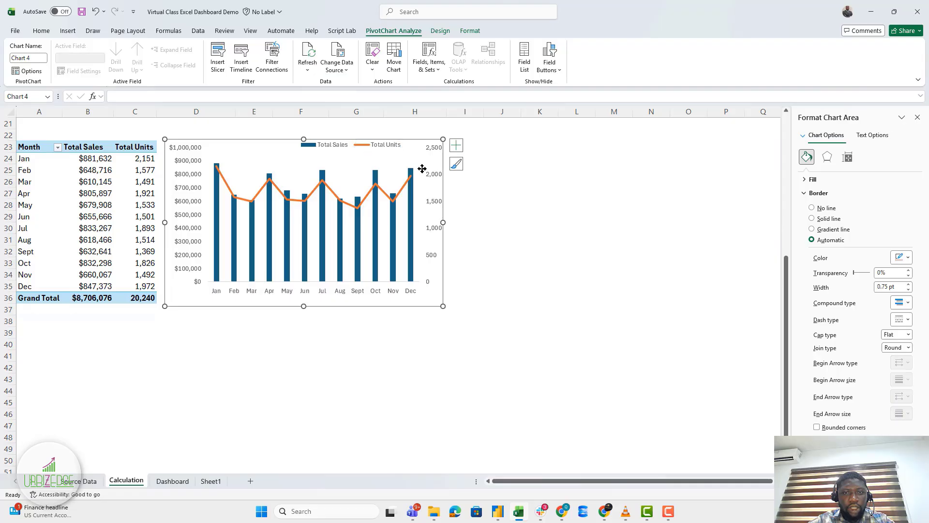
click(376, 151)
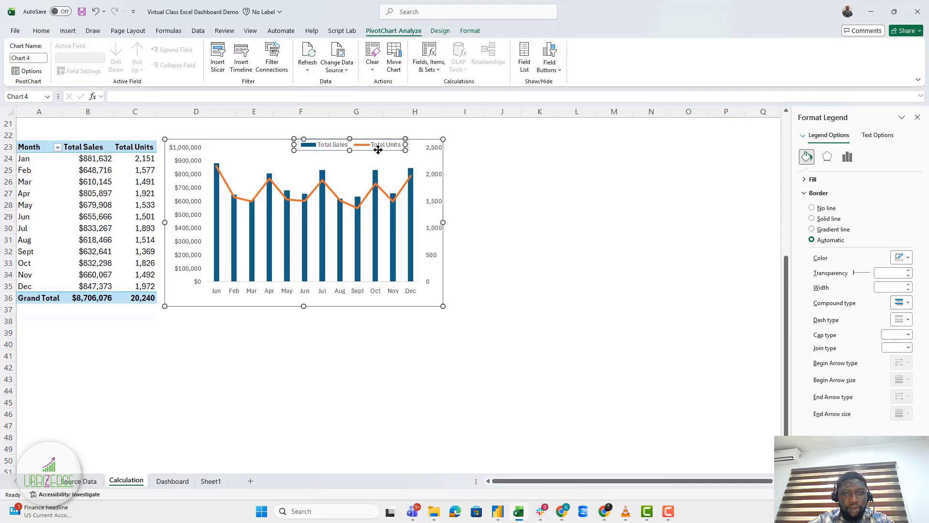
drag(393, 151, 394, 151)
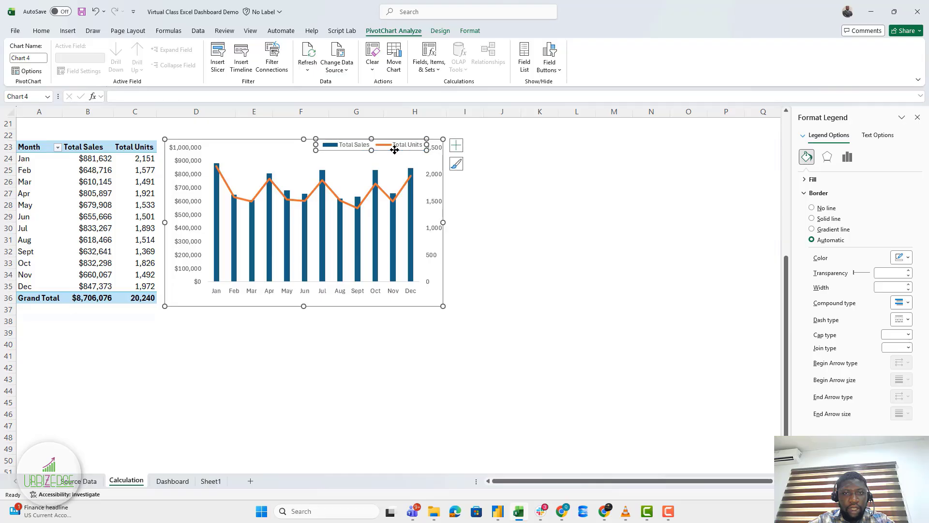
Format the legend text as bold at font size 8.
click(41, 32)
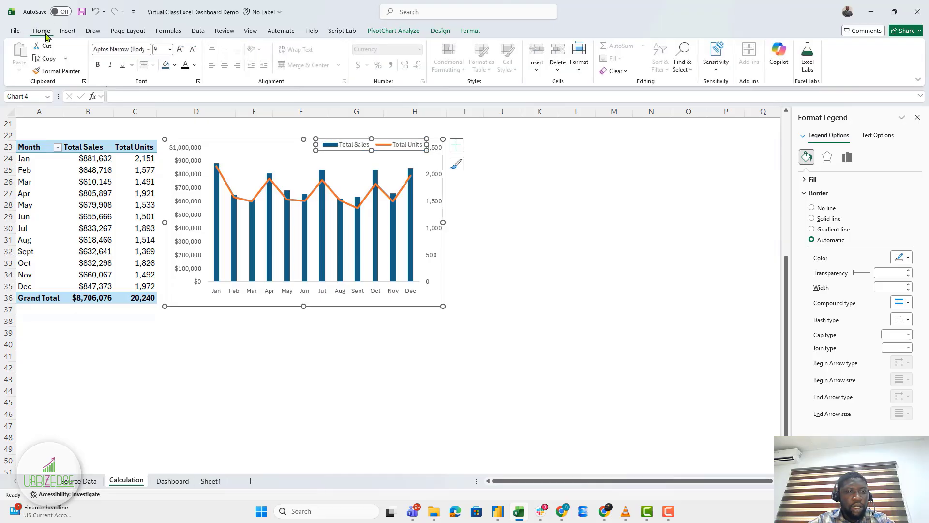
click(161, 51)
text(8)
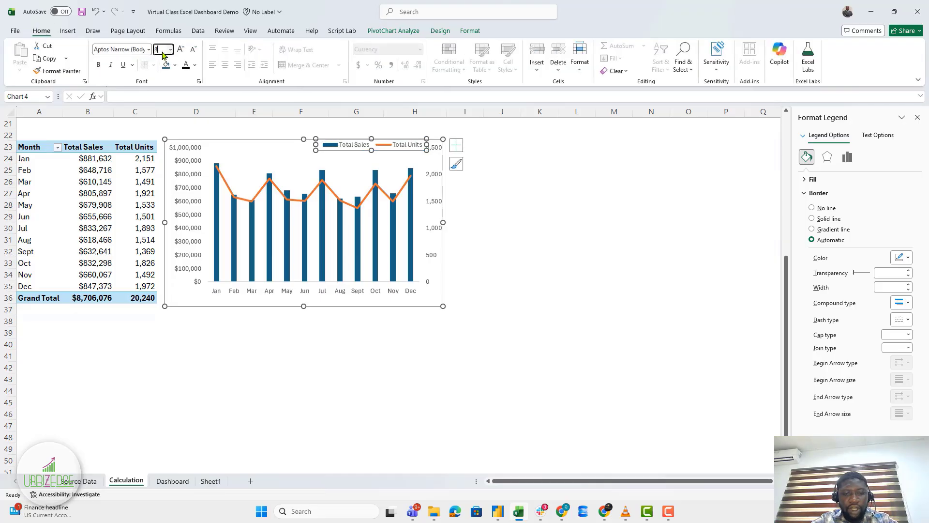
key(Return)
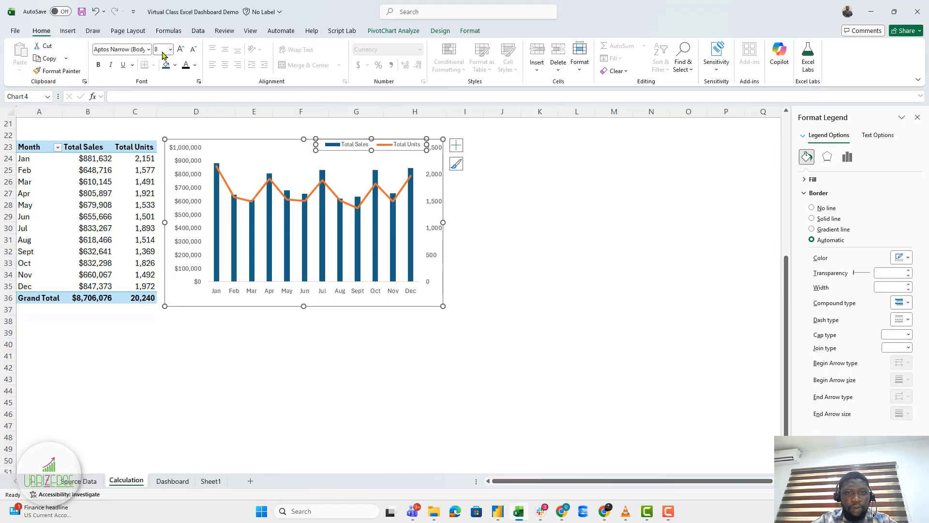
click(98, 65)
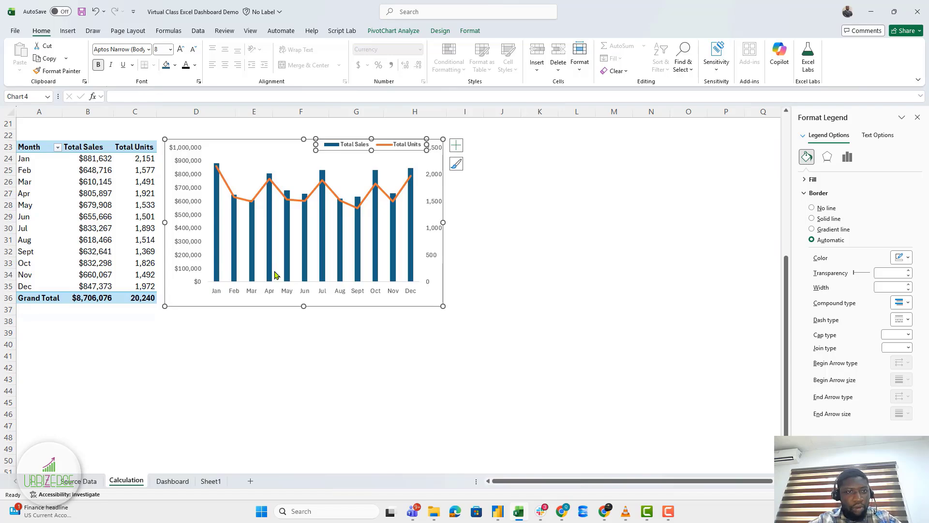
click(357, 252)
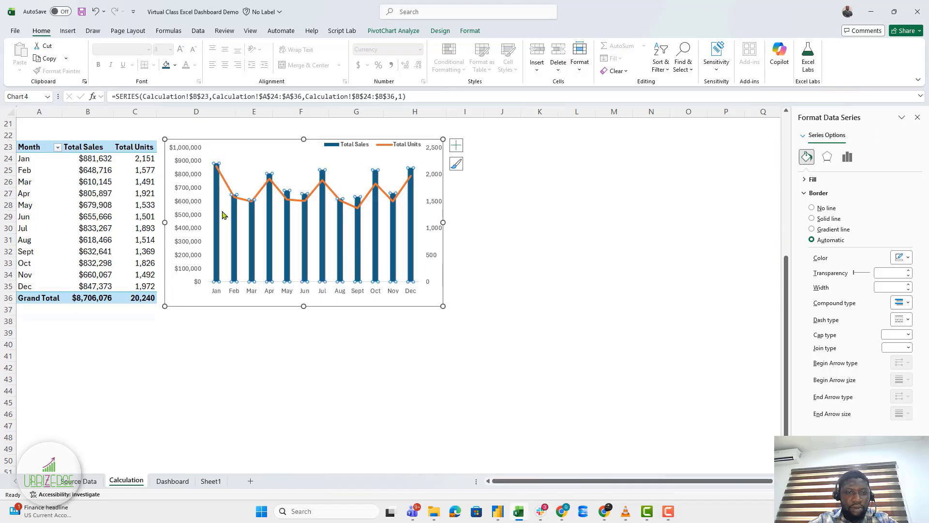
Set the Total Sales series gap width to 80% for thicker columns.
right_click(342, 243)
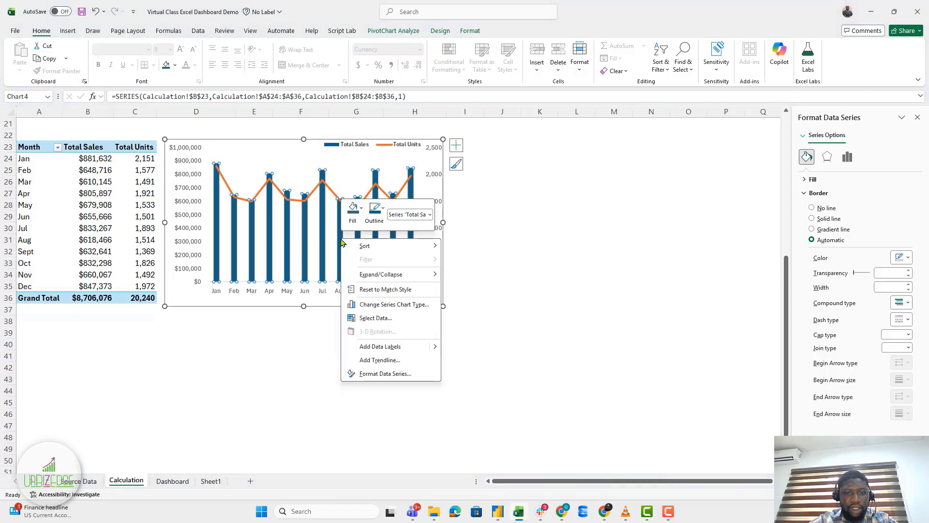
click(366, 373)
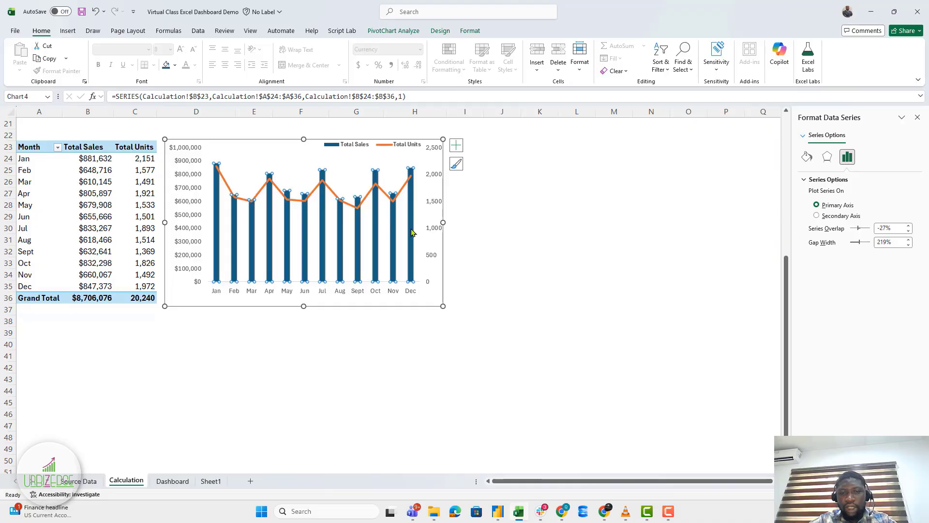
click(884, 246)
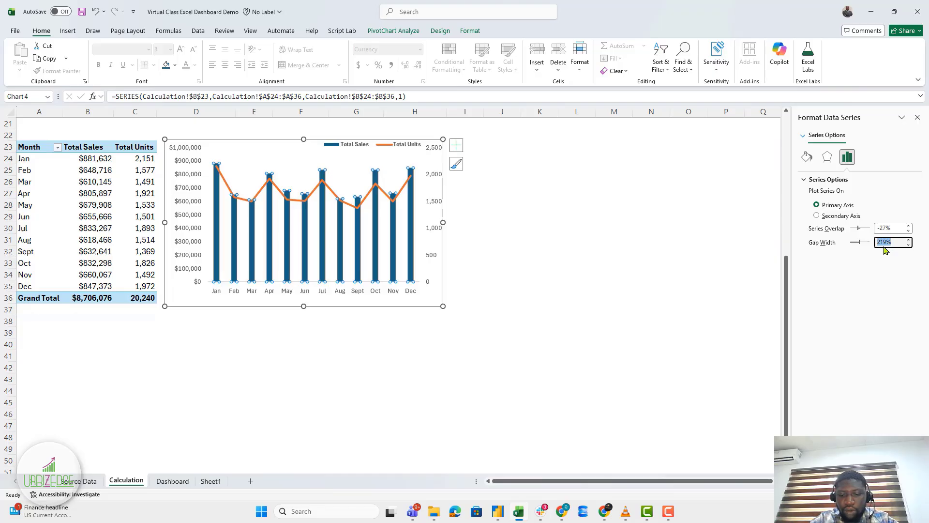
text(80)
key(Return)
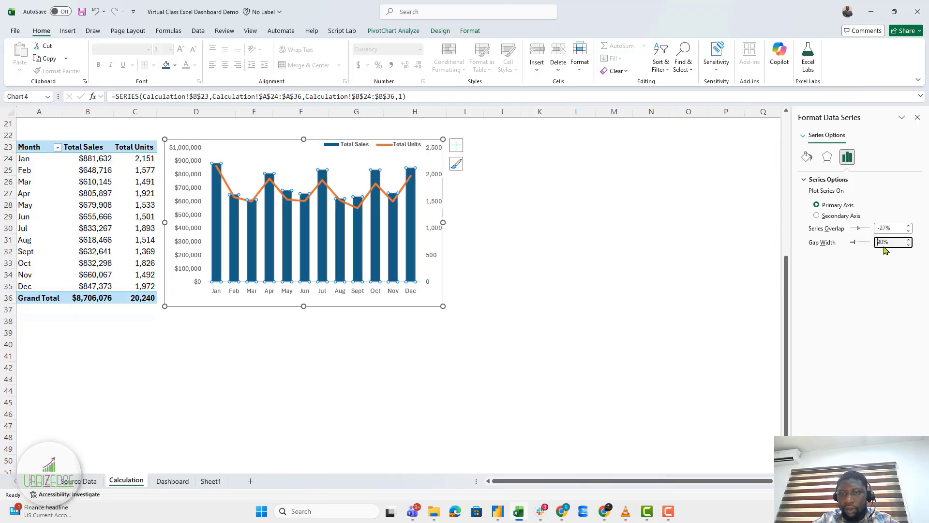
Stretch the chart's right edge slightly wider.
click(442, 222)
drag(458, 221, 461, 220)
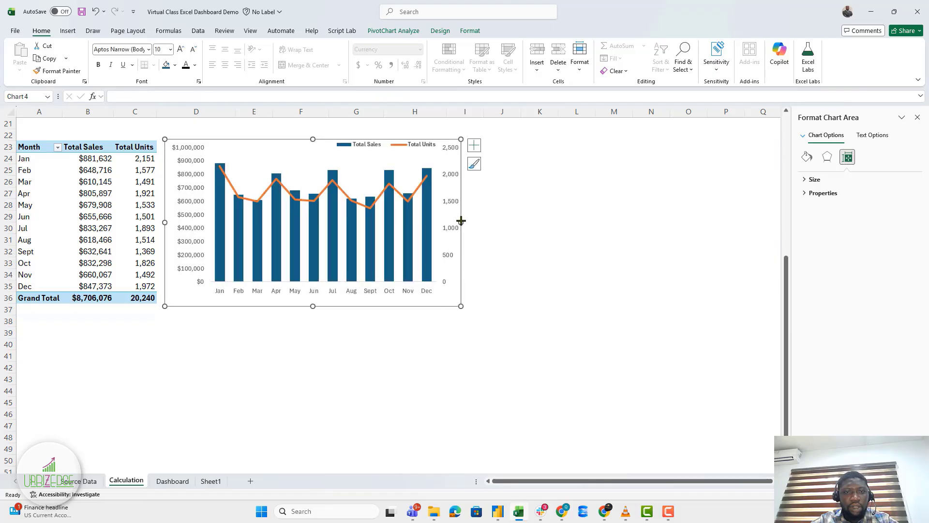
click(230, 186)
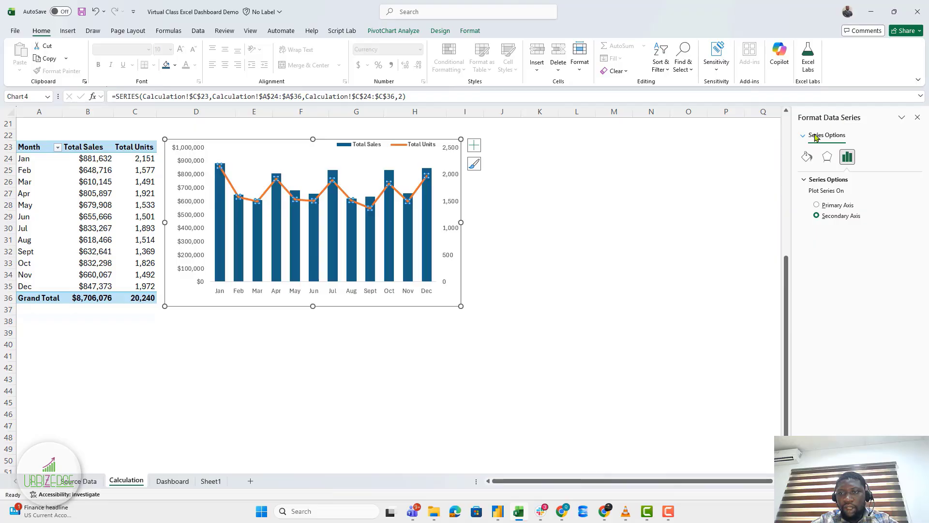
Make the Total Units line a smoothed curve and widen the chart a little to the right.
click(806, 156)
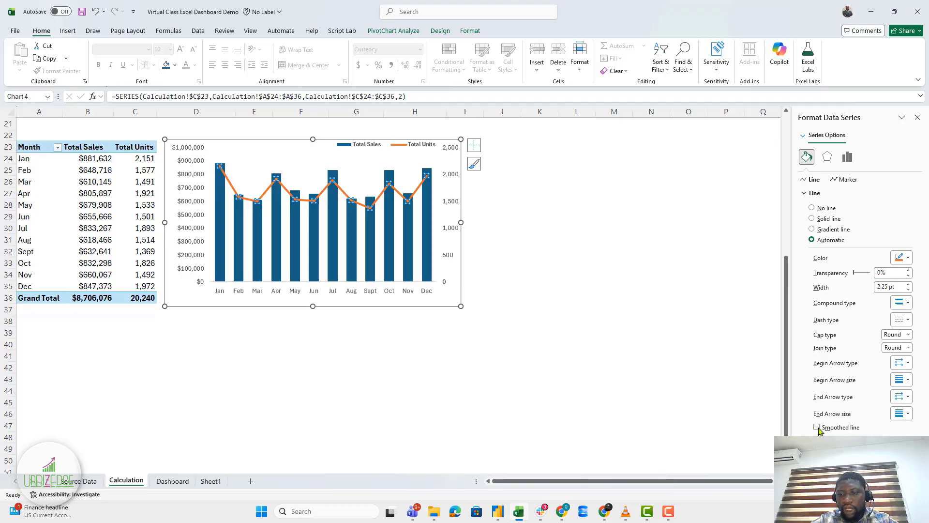
click(817, 427)
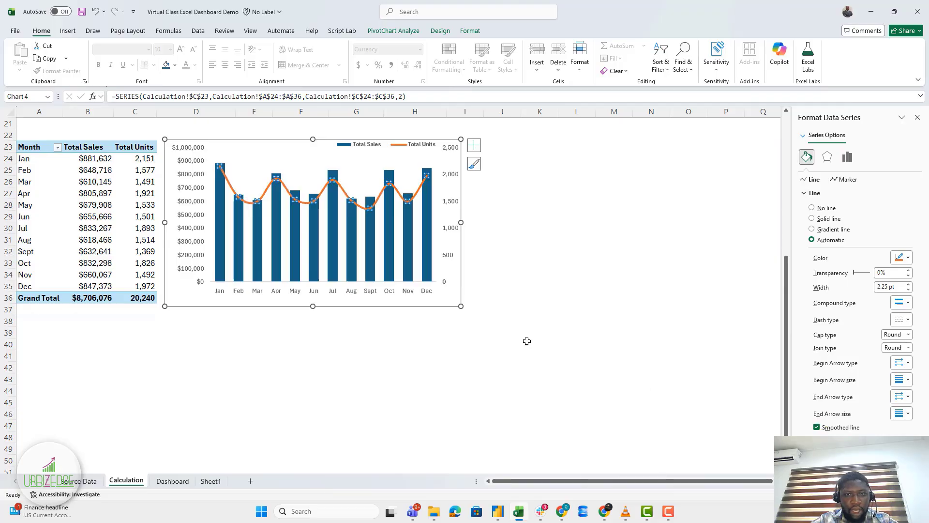
drag(460, 306, 476, 308)
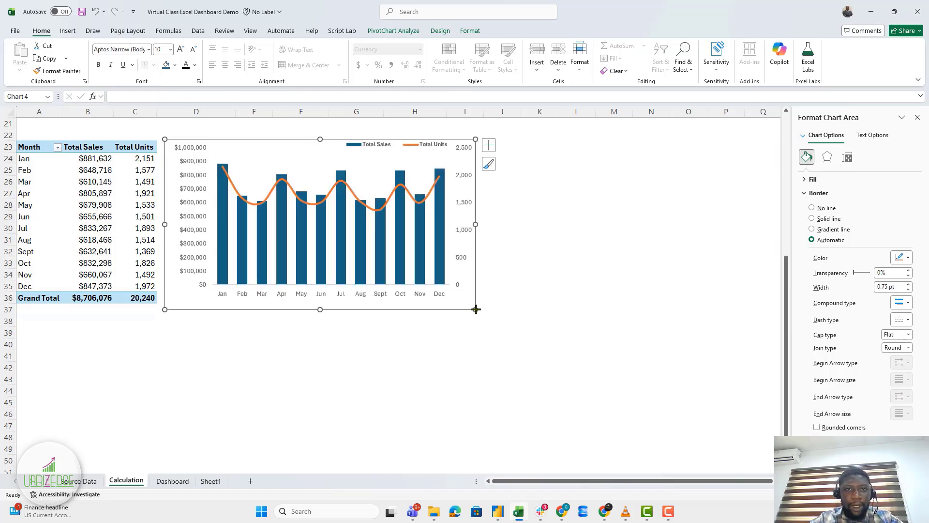
Fill the chart area background light grey-blue.
click(471, 31)
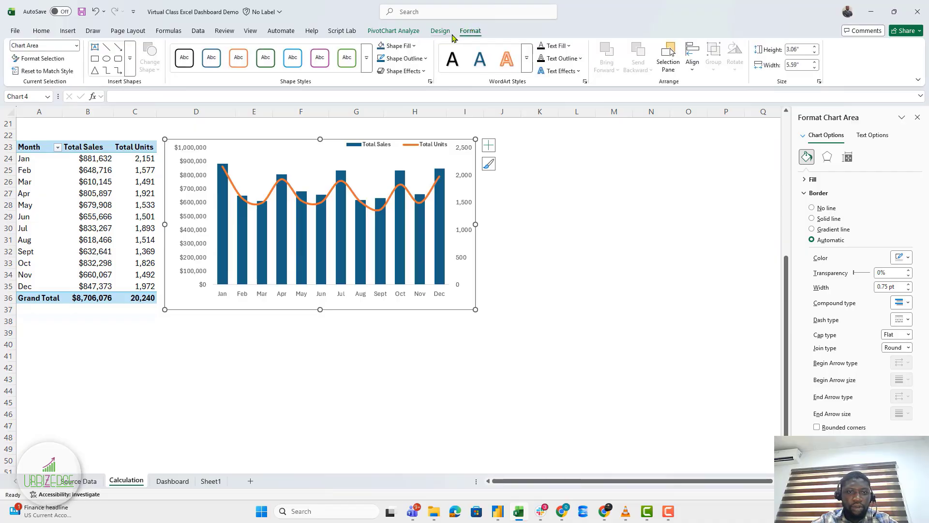
click(413, 46)
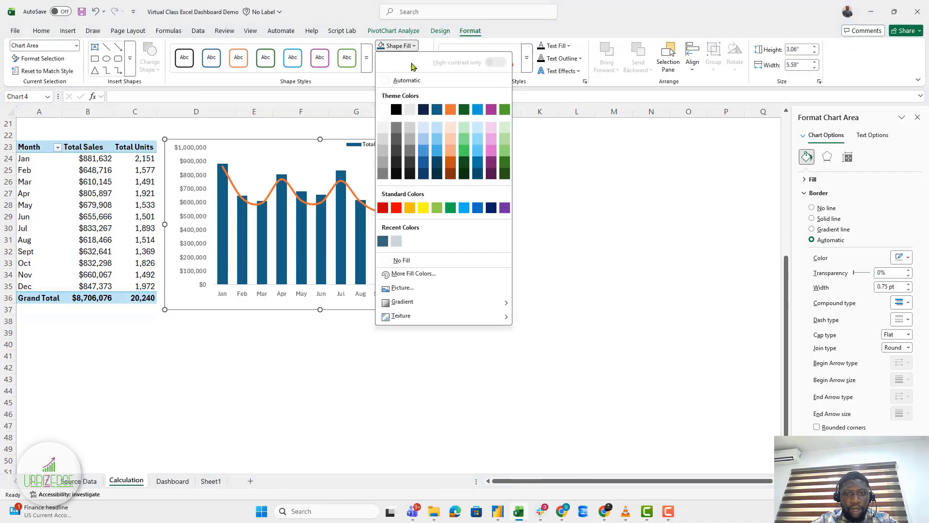
click(396, 241)
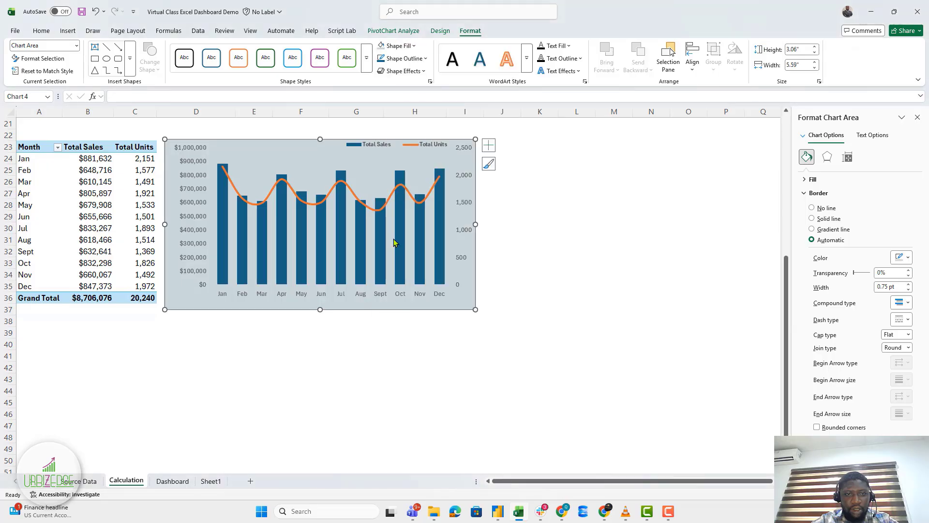
Recolour the Total Sales columns dark slate blue.
click(364, 233)
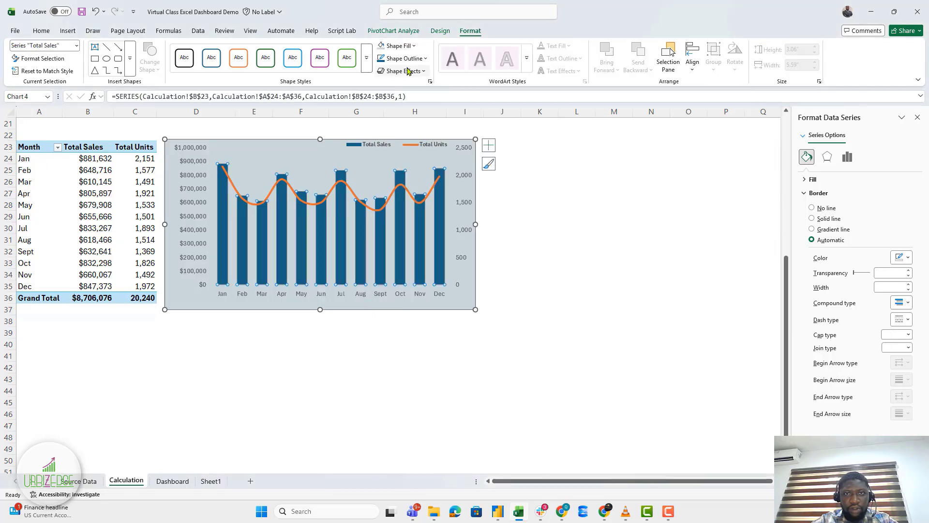
click(413, 47)
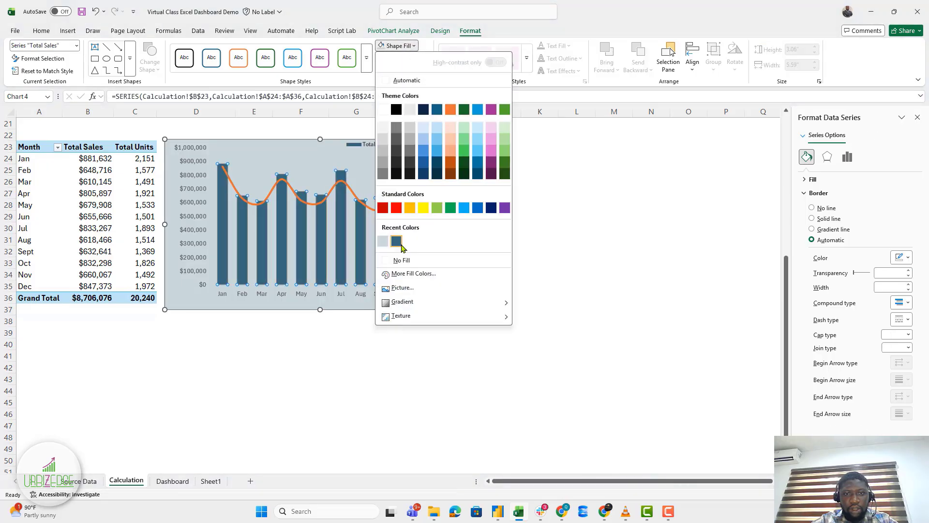
click(397, 242)
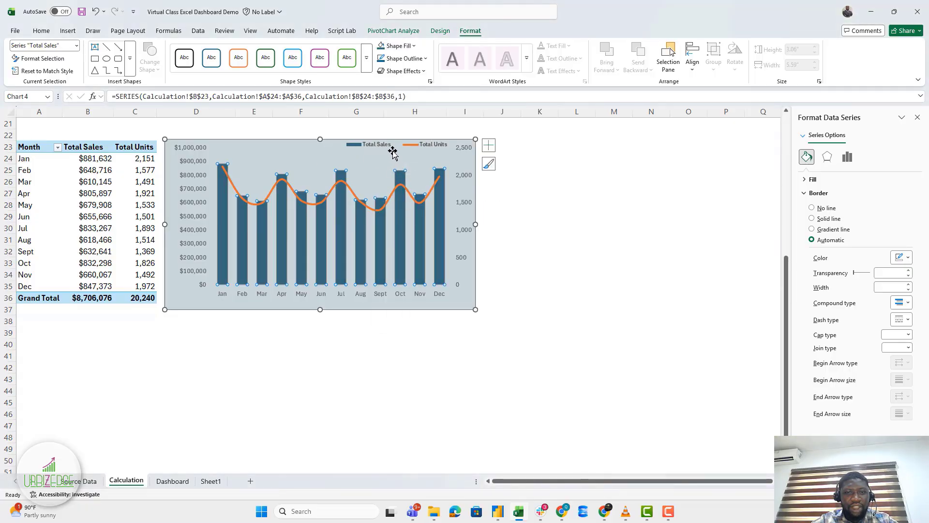
Add a chart title reading 'Monthly Revnue and Units Sold'.
click(489, 146)
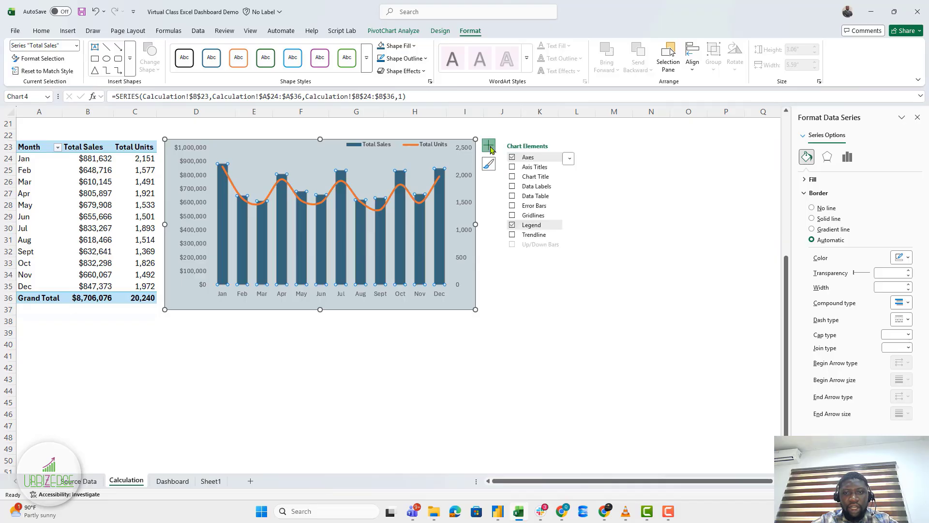
click(512, 177)
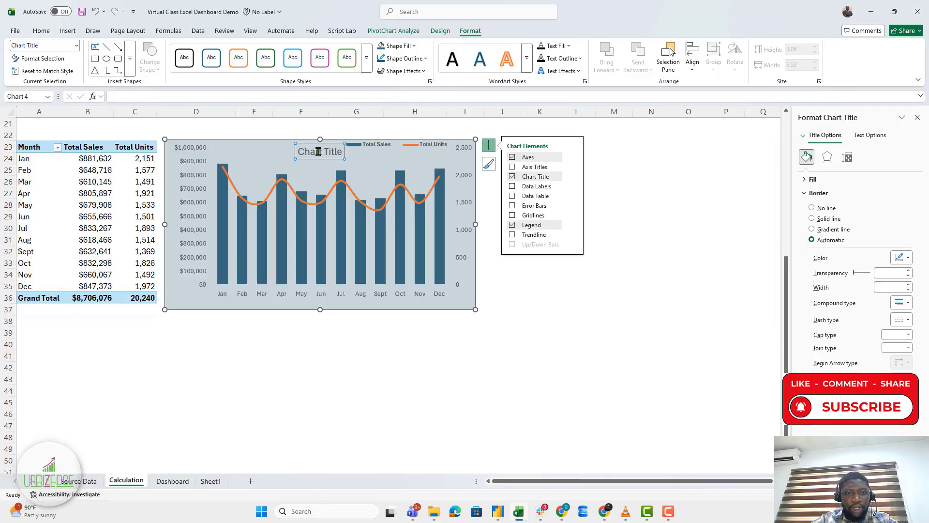
click(319, 152)
triple_click(319, 151)
key(BackSpace)
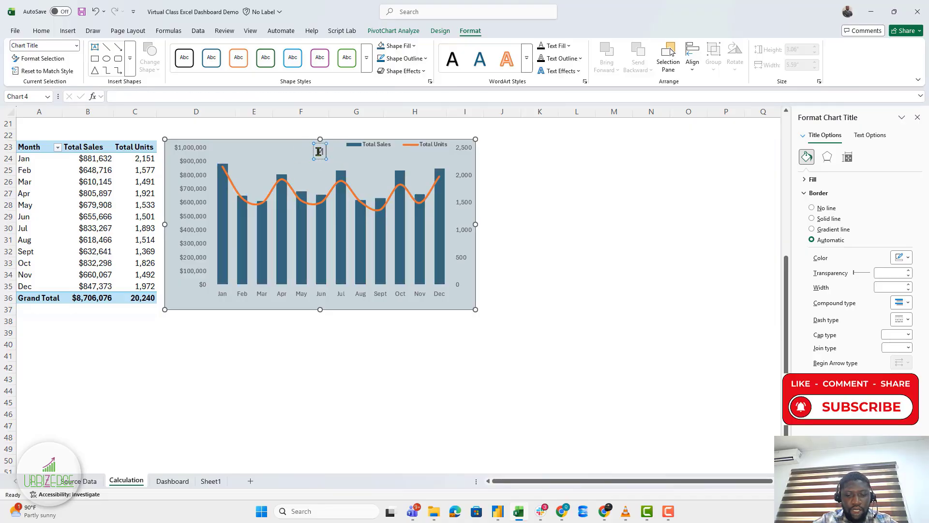
text(Monthl)
text(y)
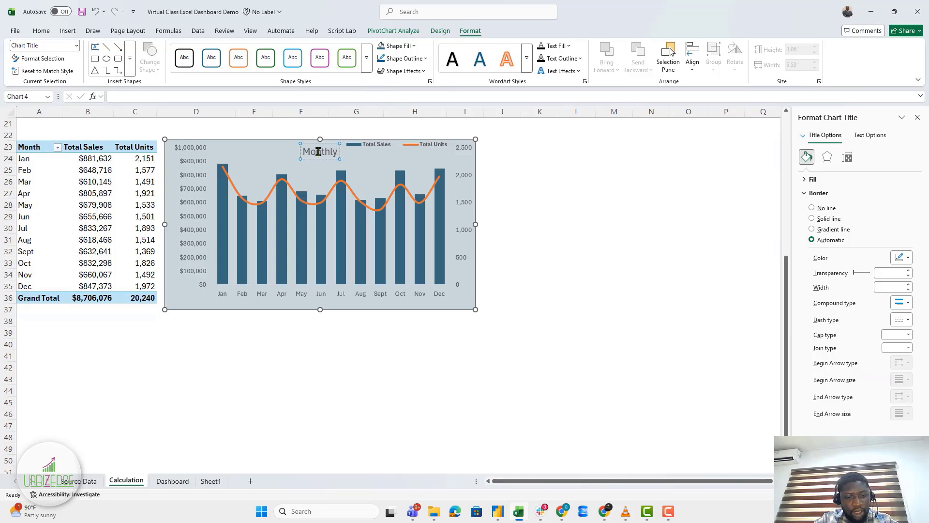
text( Revnue a)
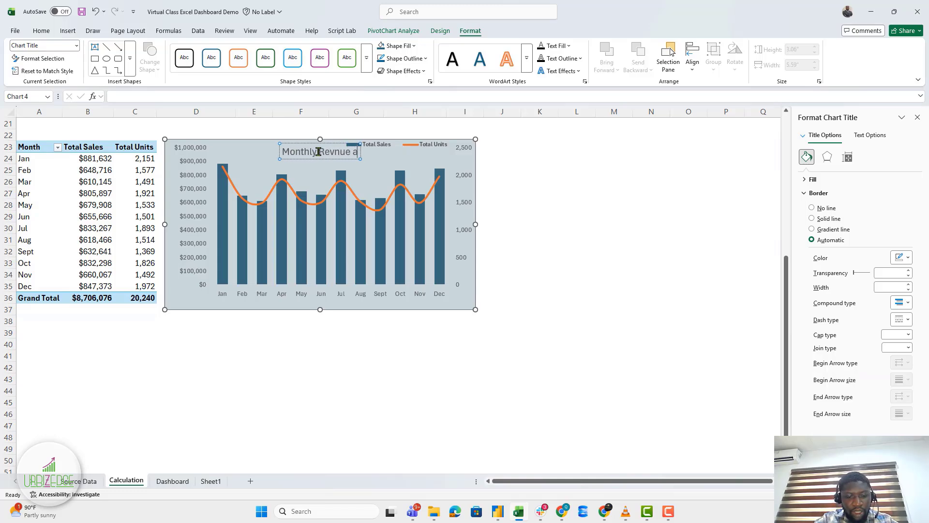
text(nd Units)
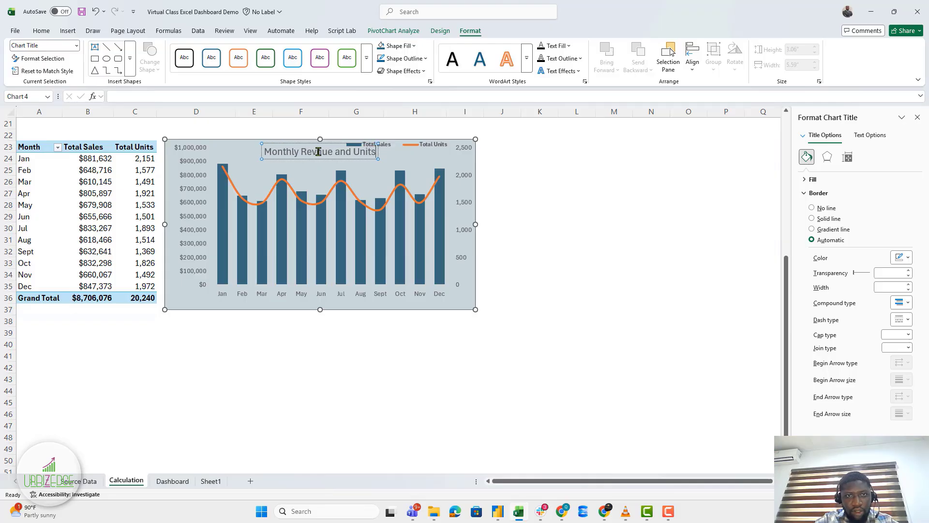
text( Sold)
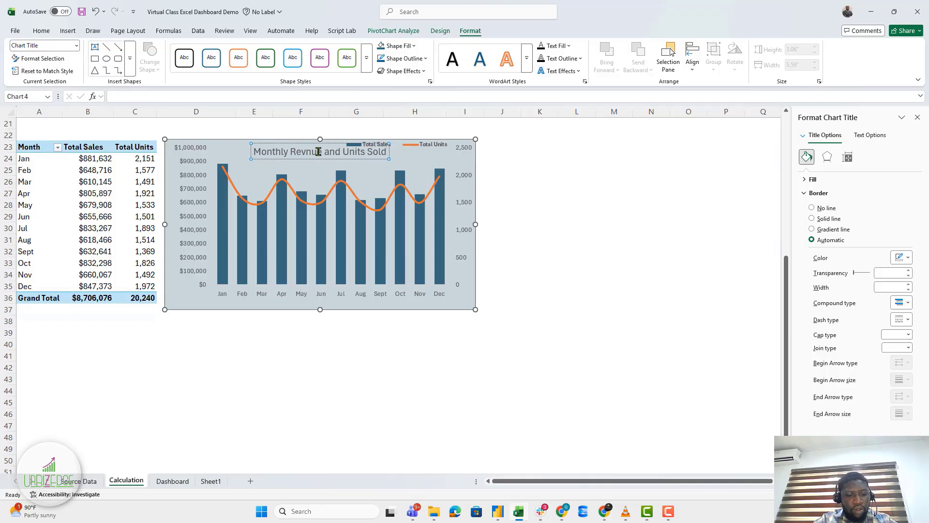
key(ctrl+a)
Make the chart title bold at 10 pt.
click(50, 34)
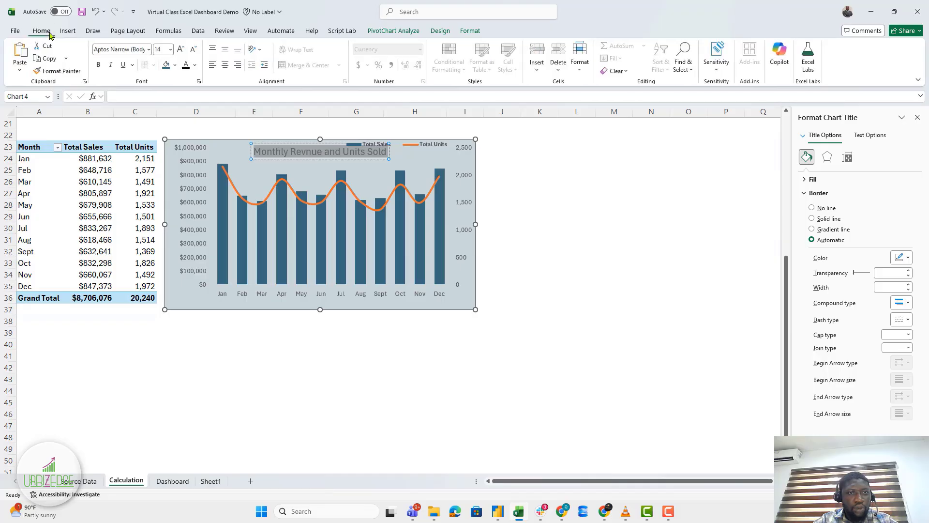
click(160, 50)
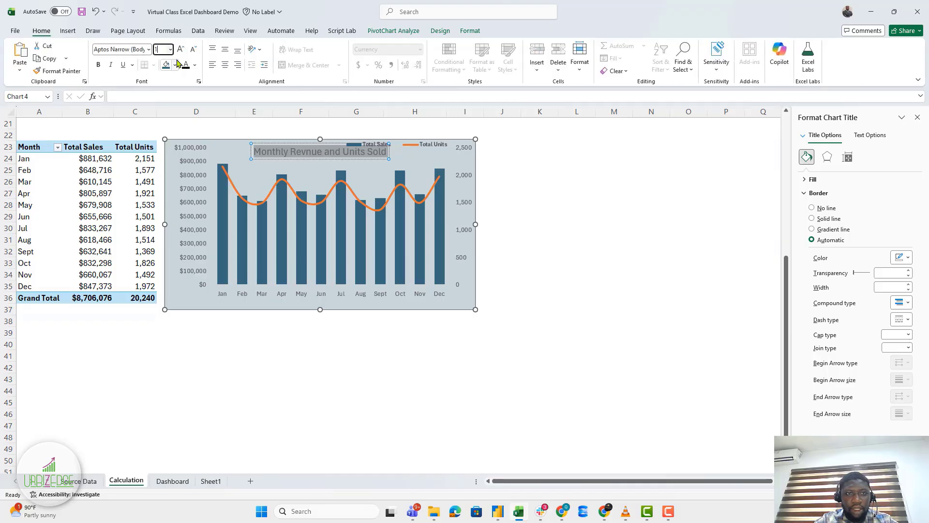
text(10)
key(Return)
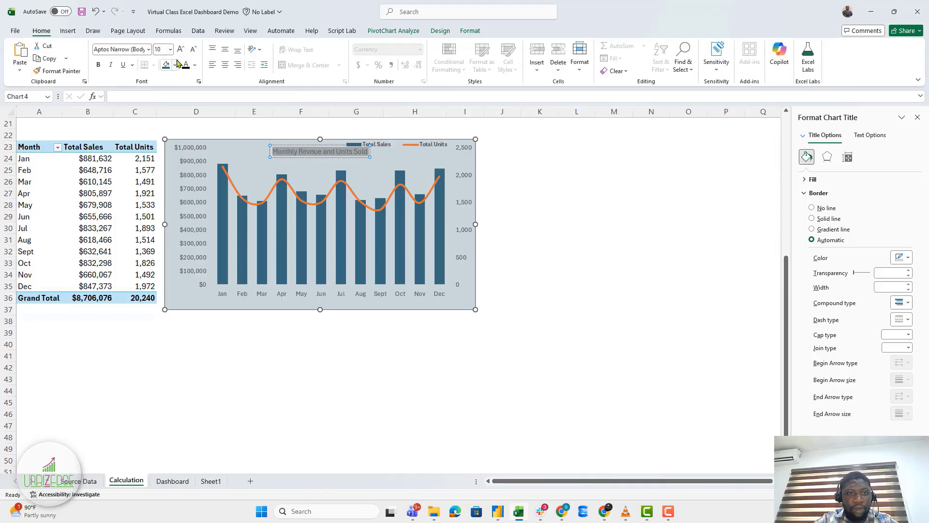
click(100, 65)
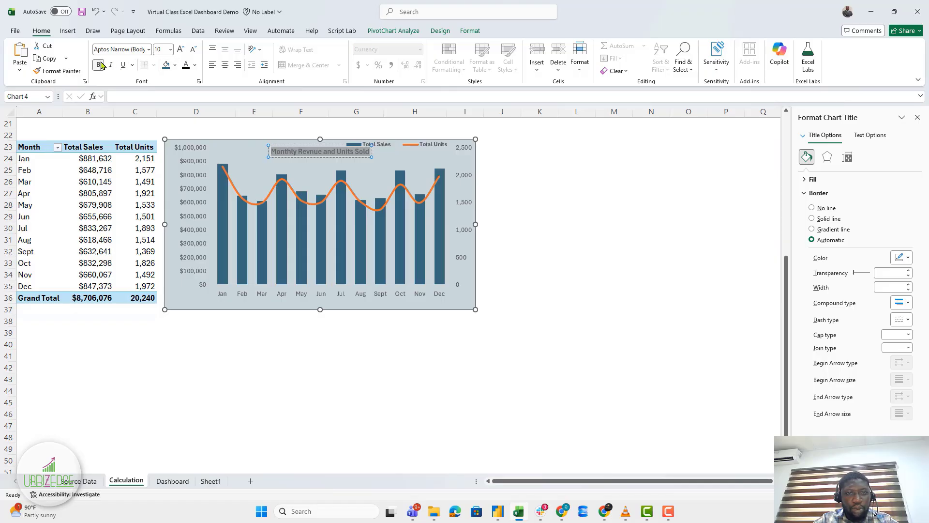
Move the title slightly left and enlarge its font to 10.5 pt.
click(318, 156)
drag(308, 158, 270, 151)
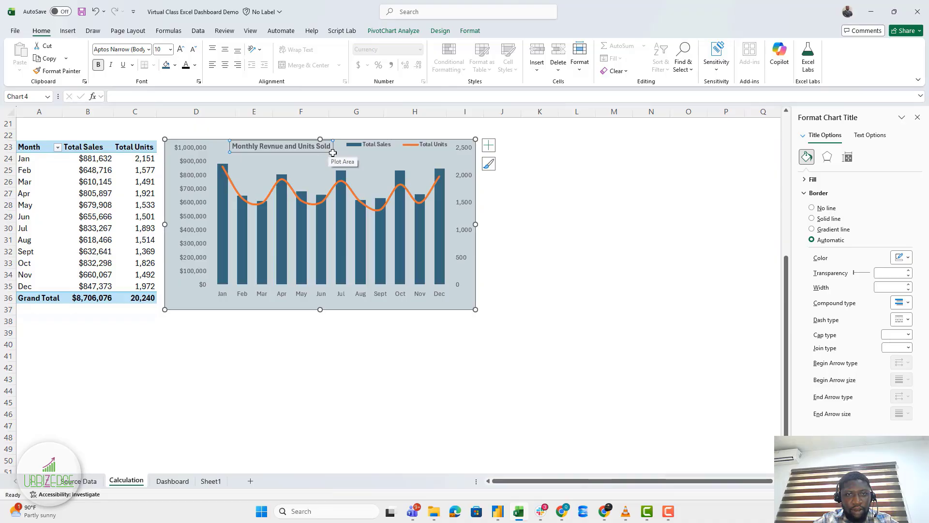
click(181, 49)
click(624, 343)
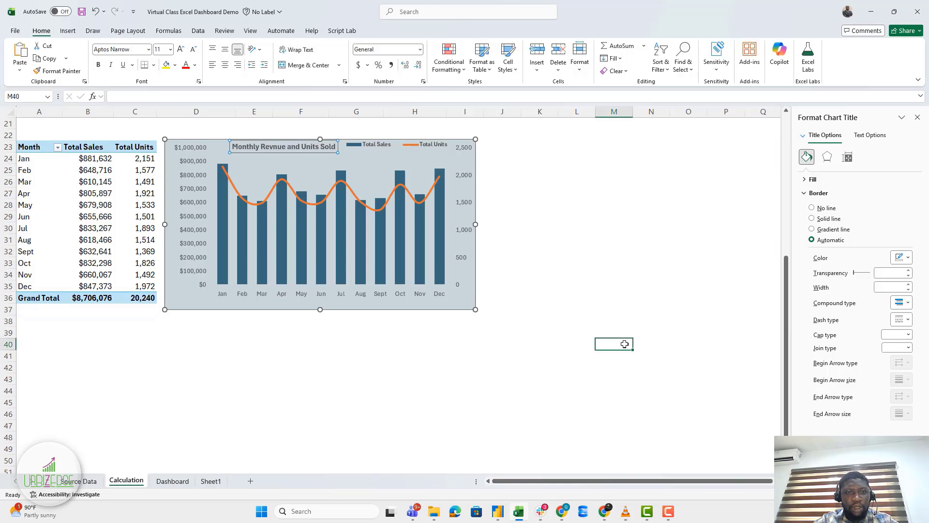
Narrow the legend from its left edge and shift the title further right.
click(387, 144)
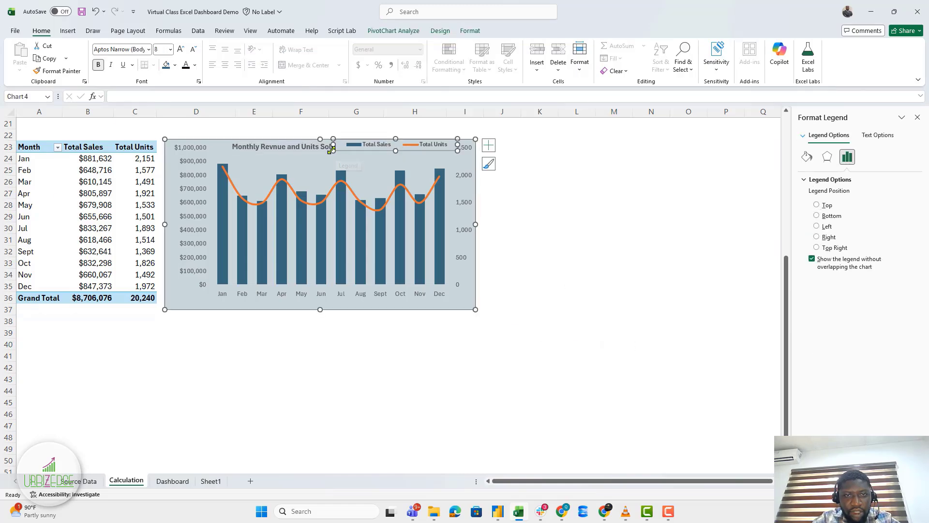
drag(347, 150, 361, 149)
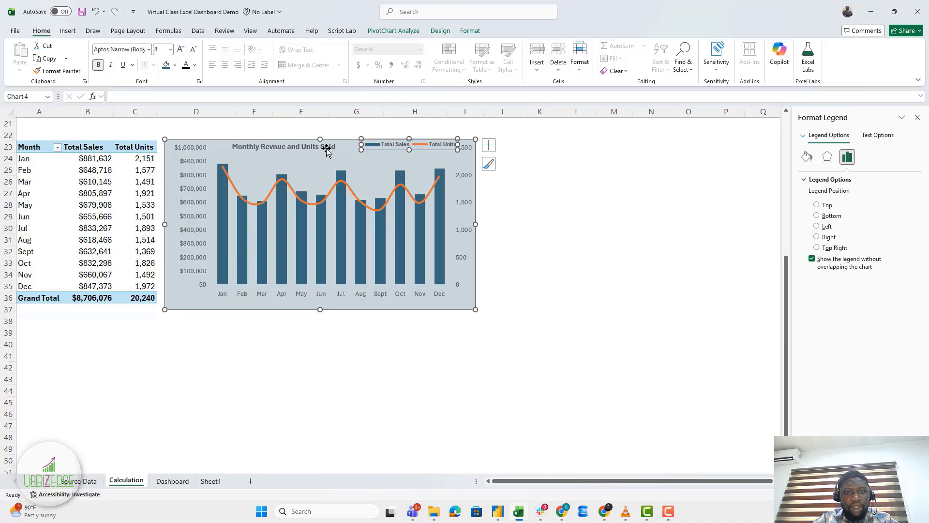
click(302, 146)
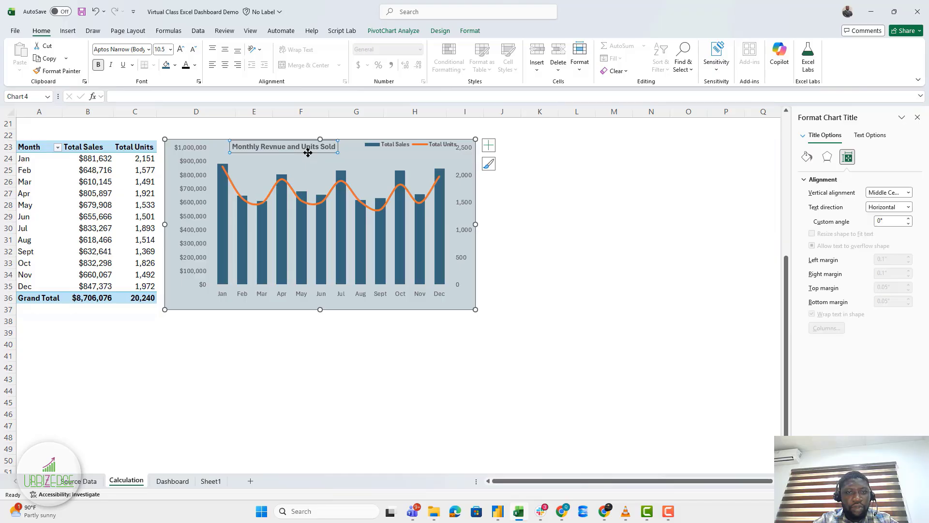
drag(307, 153, 332, 153)
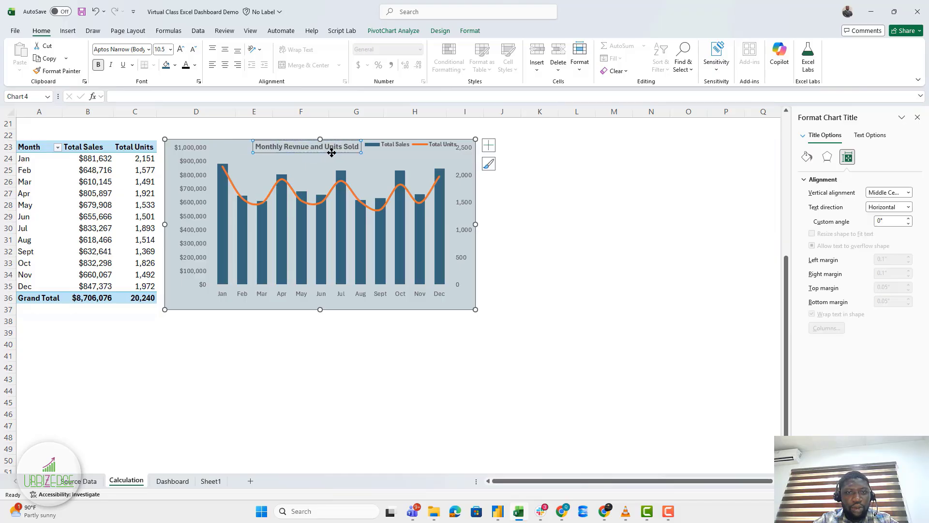
Move the legend into the top-right corner beside the title.
click(388, 150)
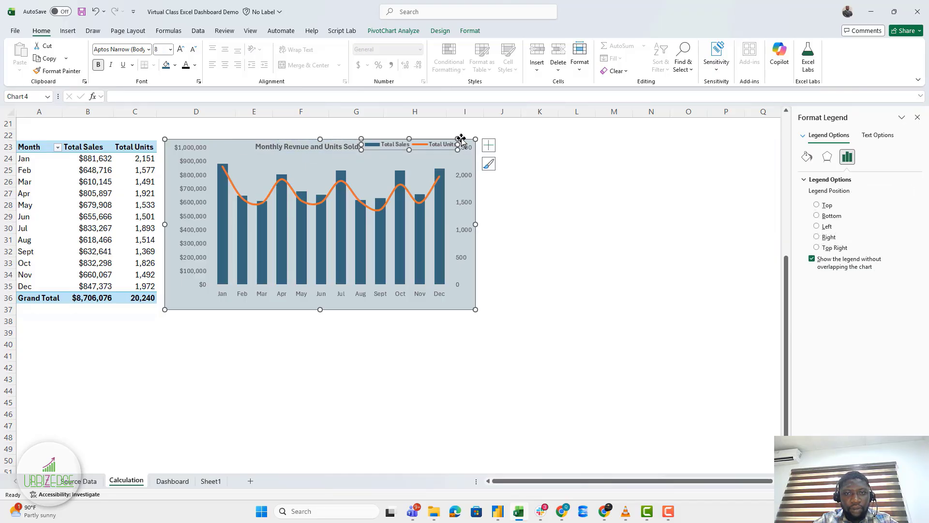
drag(460, 140, 452, 142)
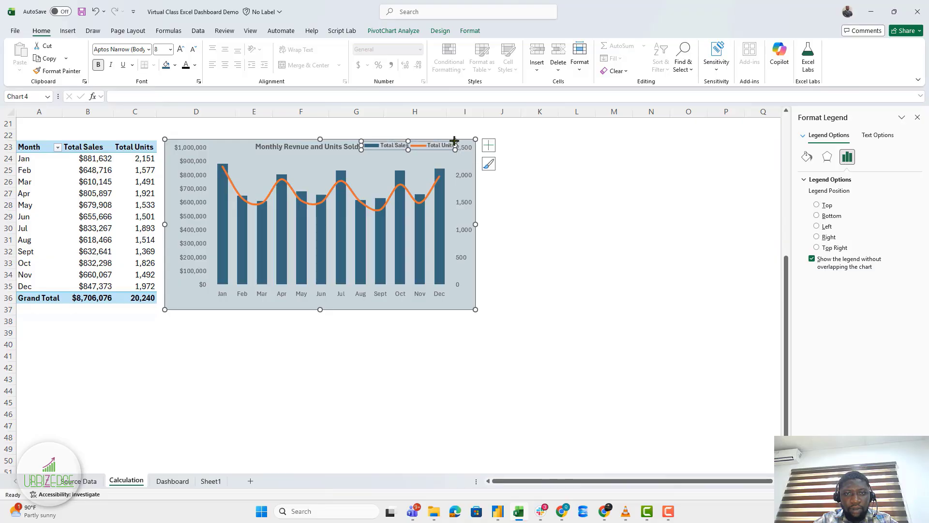
click(565, 242)
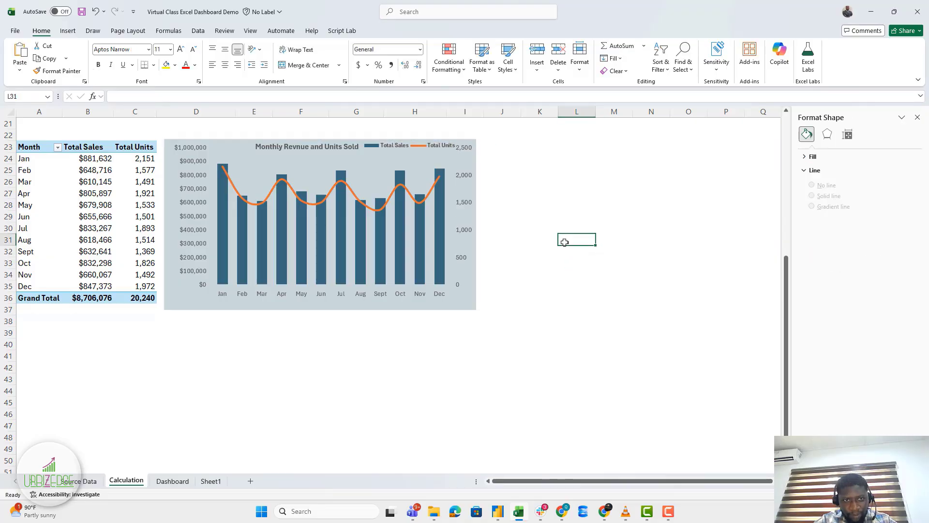
click(473, 297)
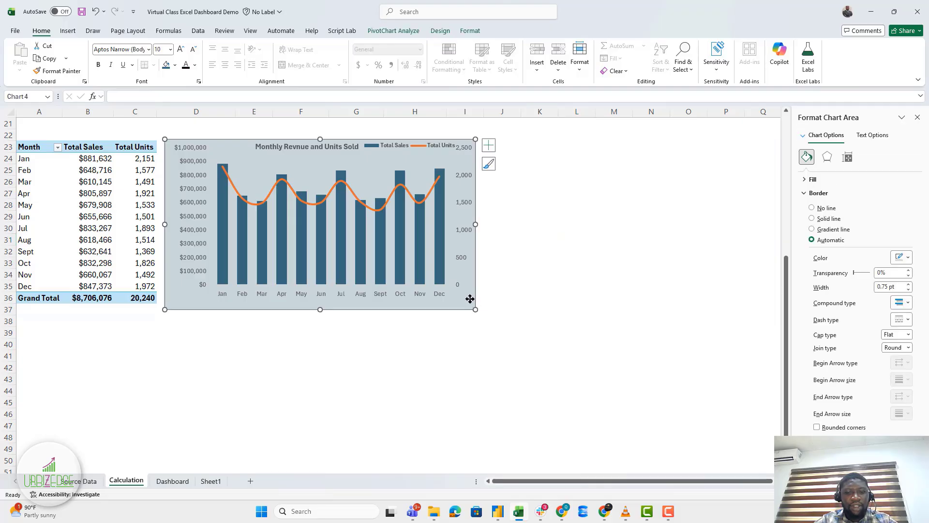